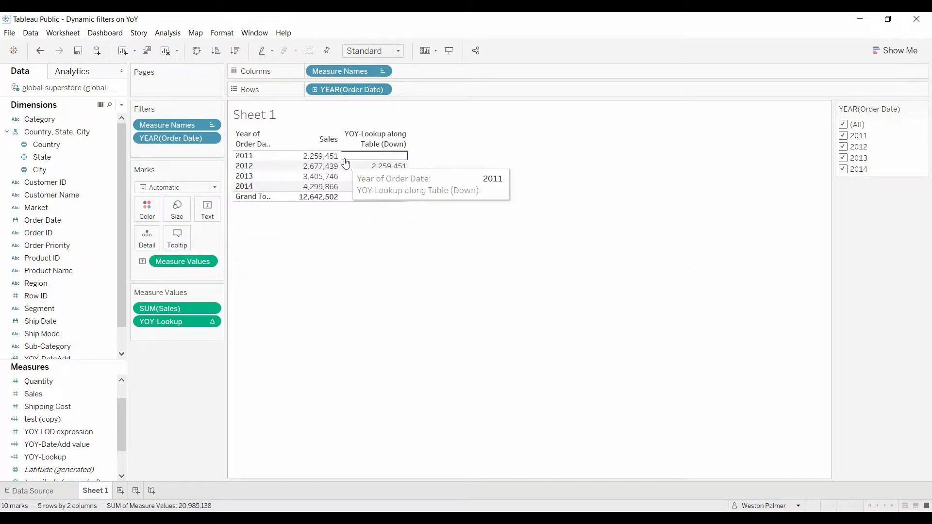
Step: Exclude 2013 from the order-year filter and check how the YOY-Lookup values respond
mouse_move(338, 169)
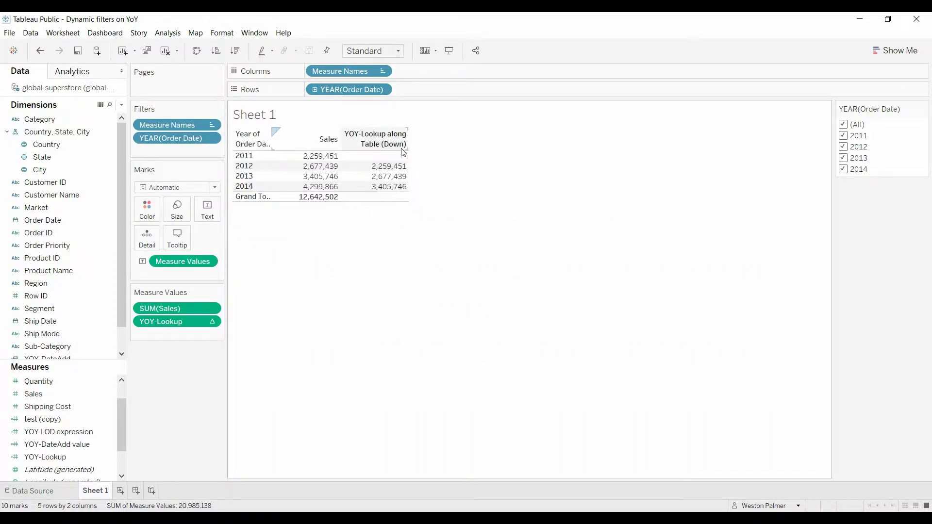
mouse_move(407, 184)
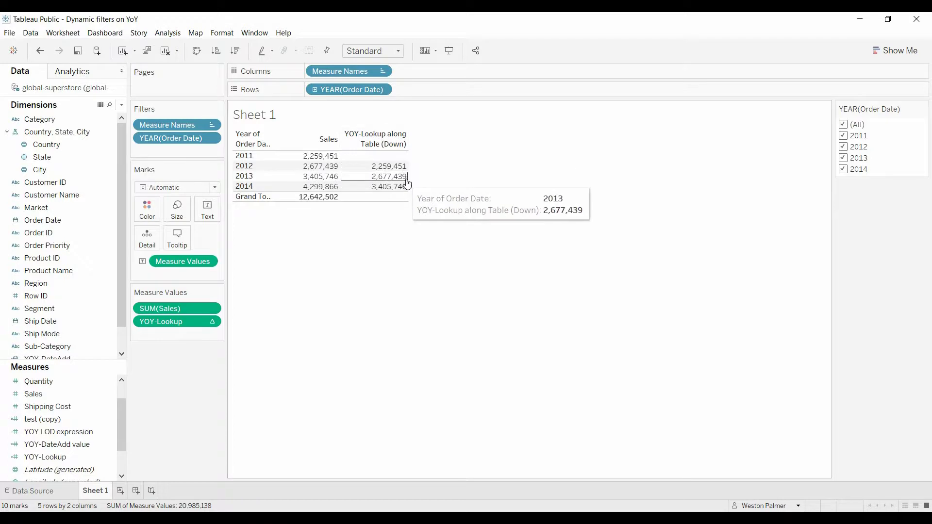
click(844, 158)
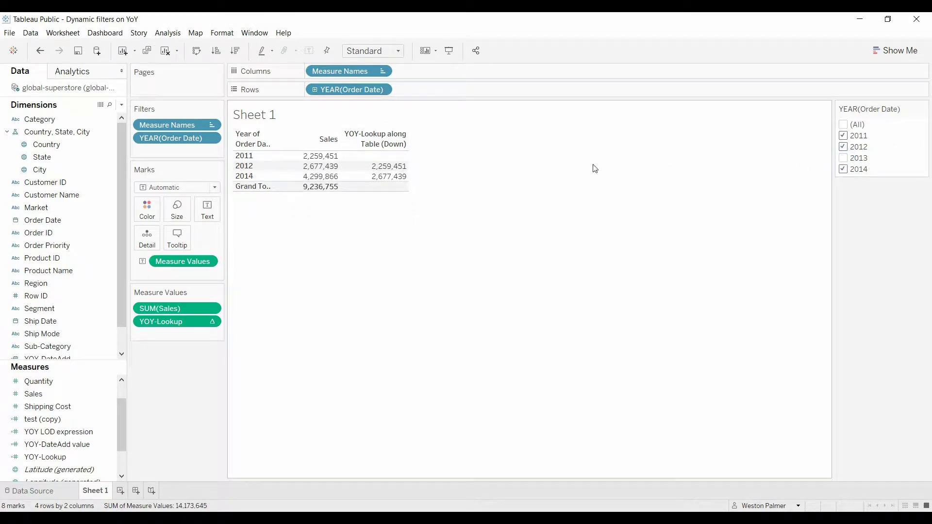
mouse_move(411, 189)
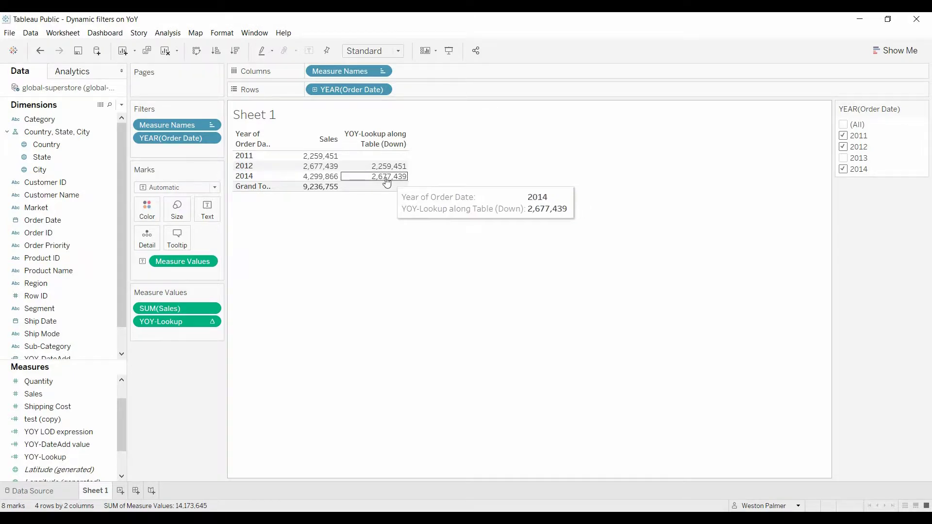
mouse_move(343, 172)
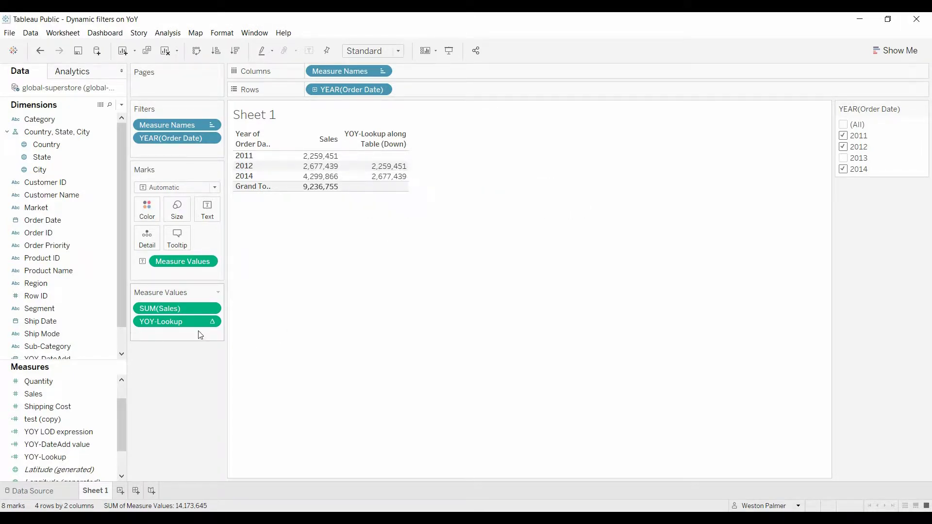
Step: Examine the formula of the YOY-Lookup calculated measure and close it without changes
click(30, 434)
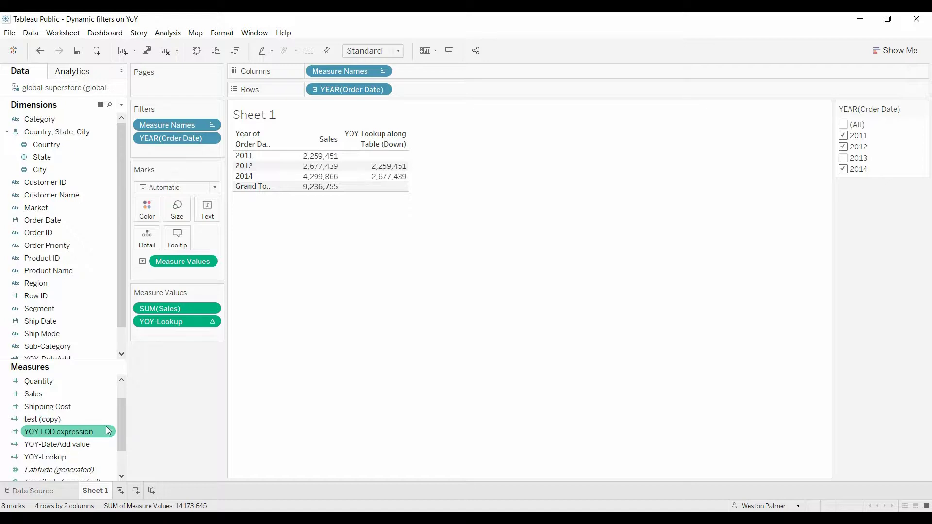
click(107, 456)
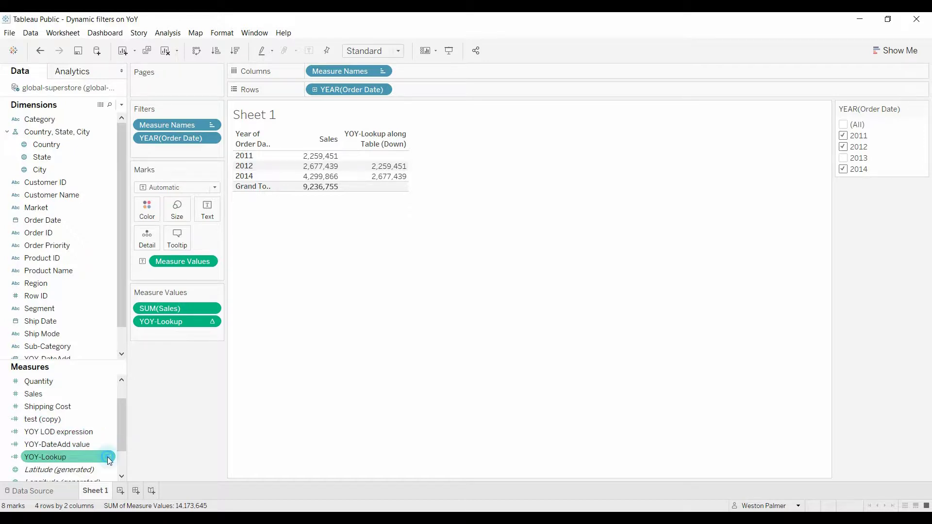
right_click(107, 457)
click(159, 281)
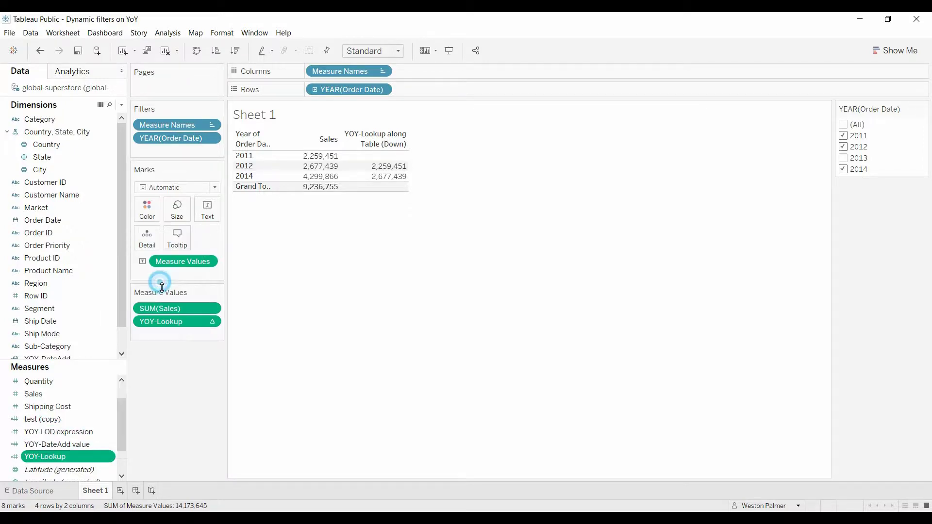
scroll(634, 273, up, 5)
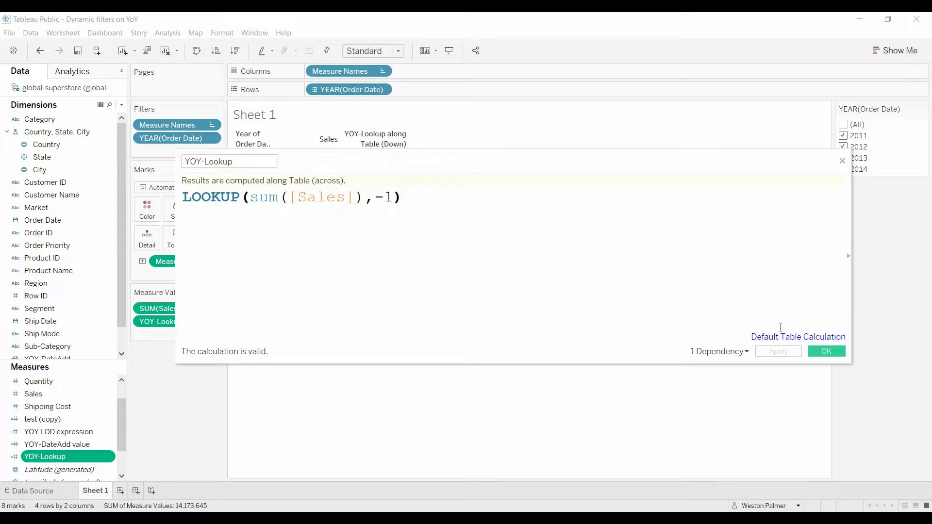
click(835, 354)
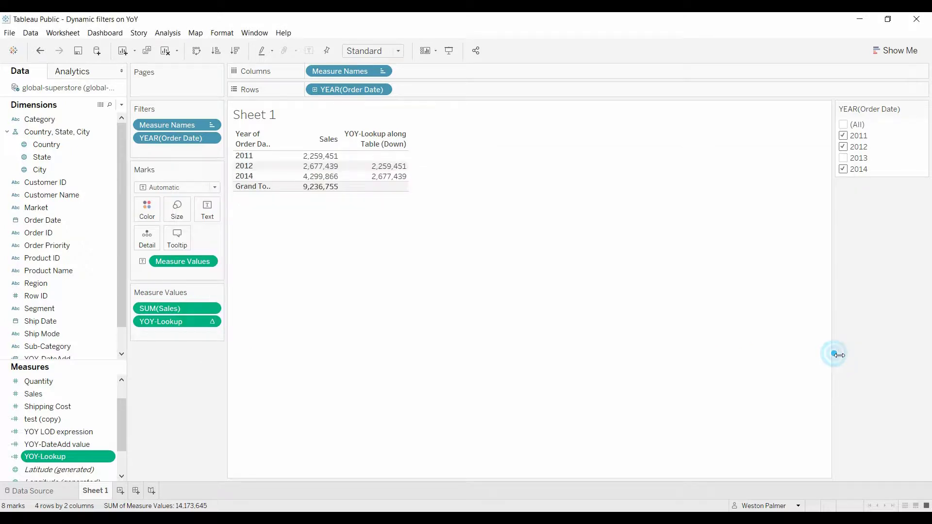
Step: Include 2013 in the order-year filter again and examine the formula of the YOY LOD expression measure
click(843, 159)
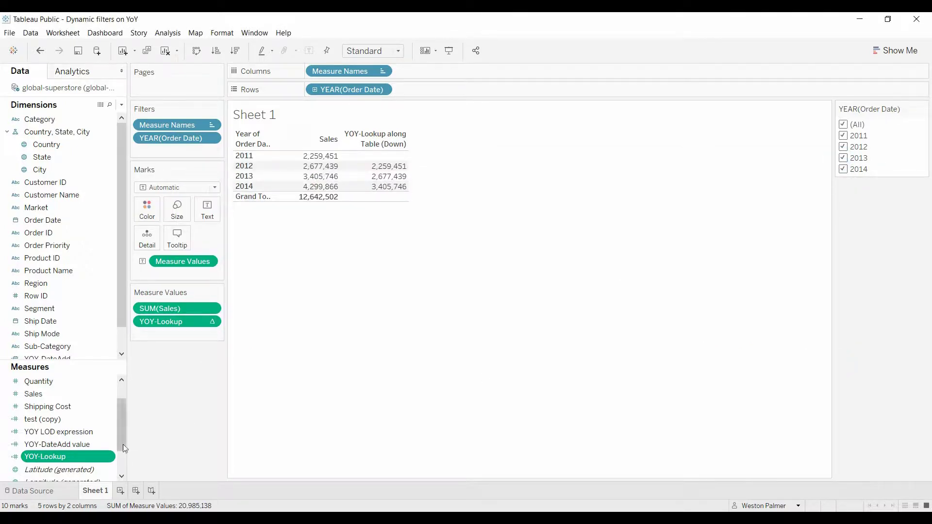
right_click(113, 431)
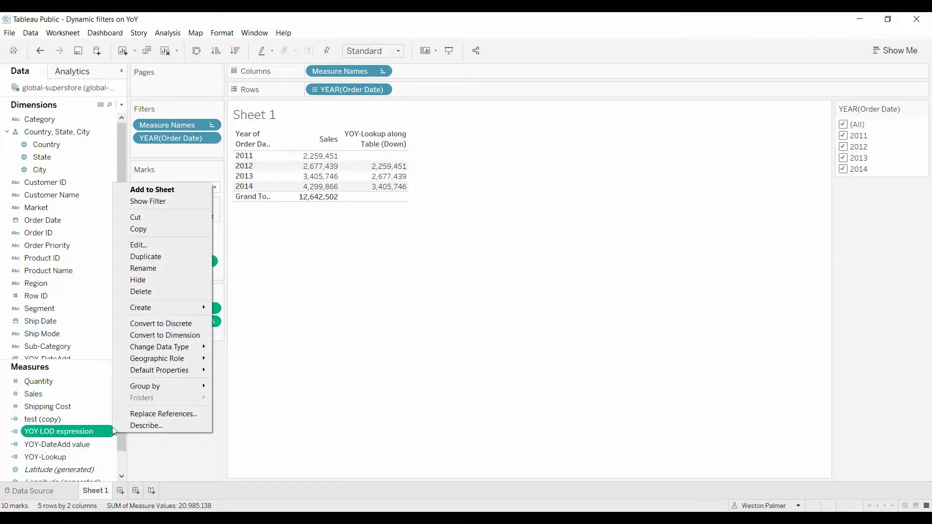
click(155, 244)
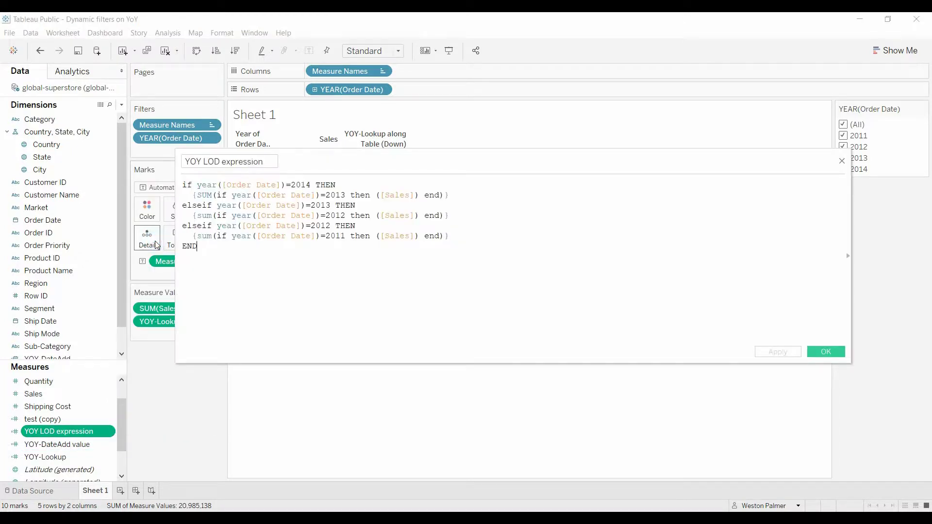
ctrl+scroll(600, 313, up, 4)
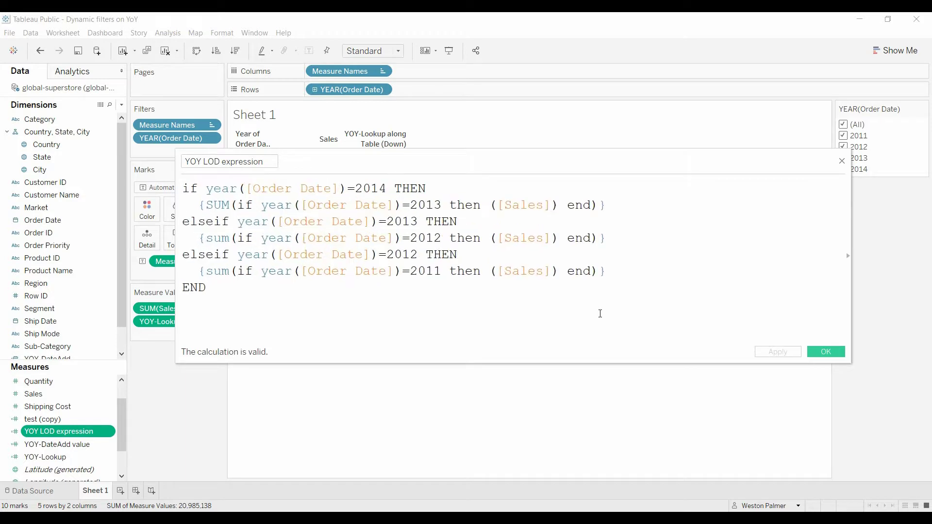
ctrl+scroll(600, 313, up, 1)
scroll(601, 313, up, 1)
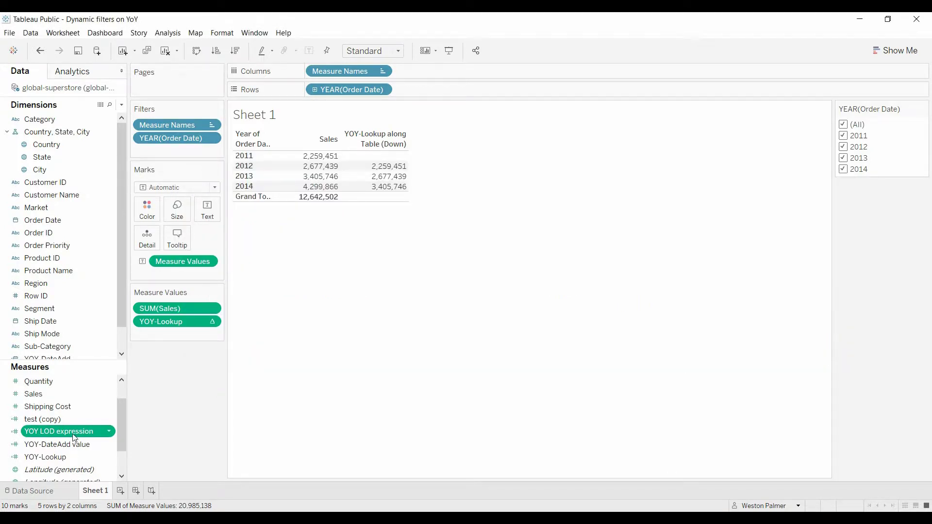
Step: Add the YOY LOD expression to the table's measure values and aggregate it by Minimum
drag(76, 436, 171, 337)
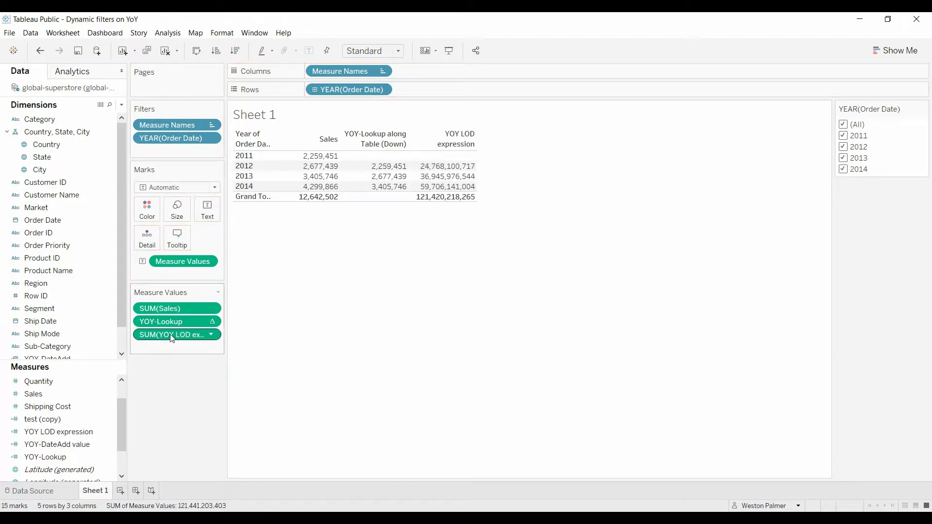
mouse_move(467, 171)
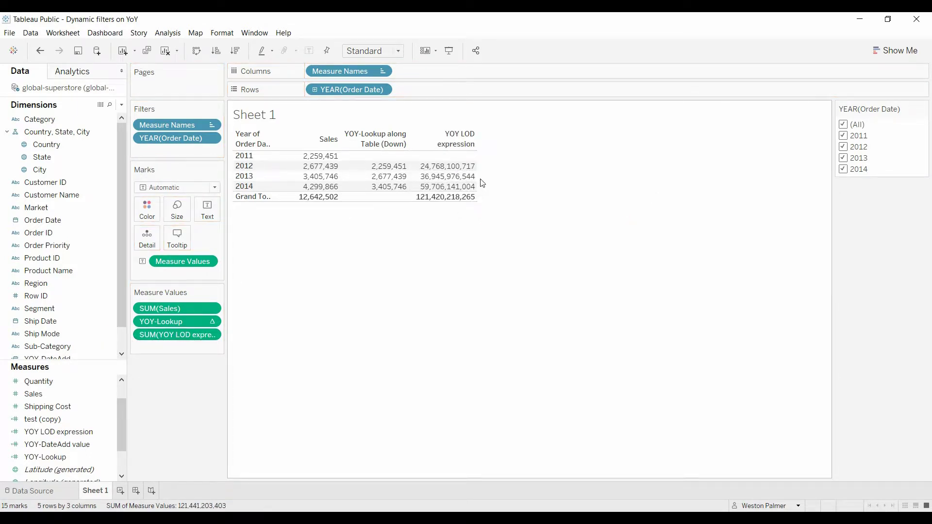
click(211, 335)
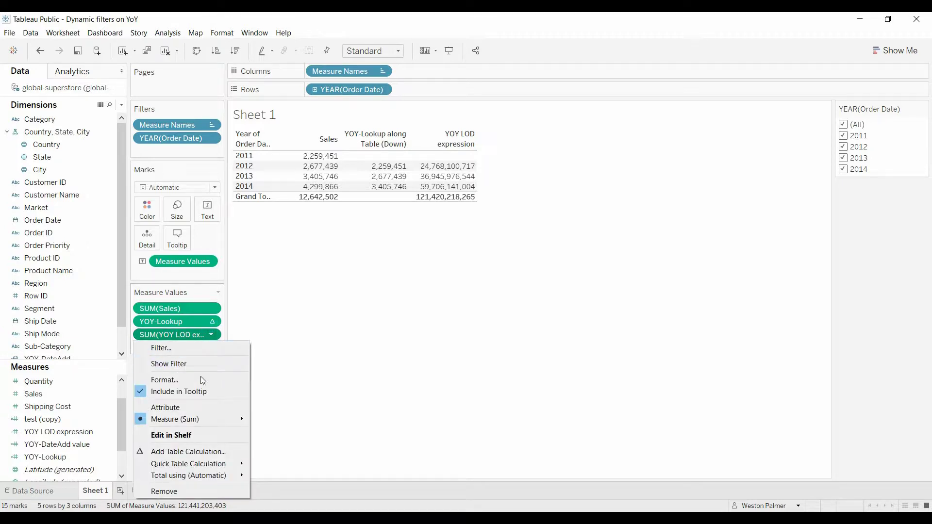
mouse_move(200, 420)
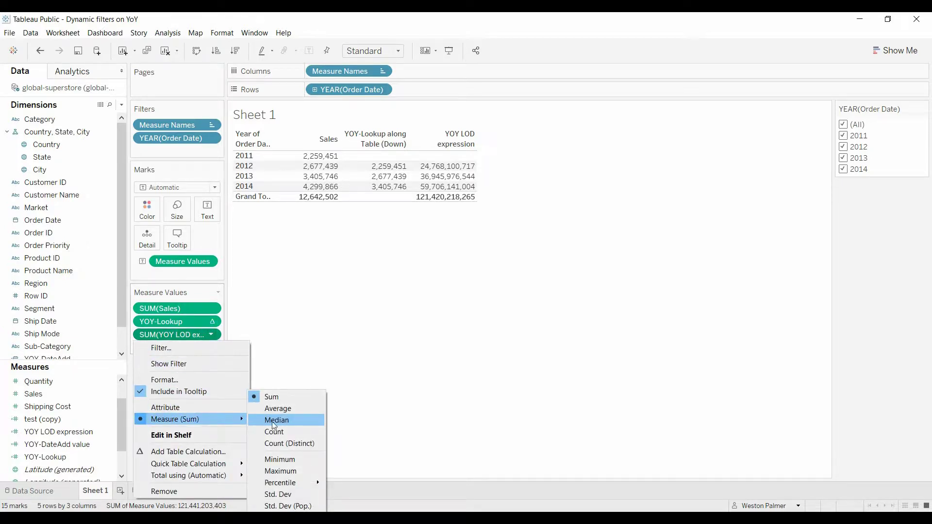
click(279, 460)
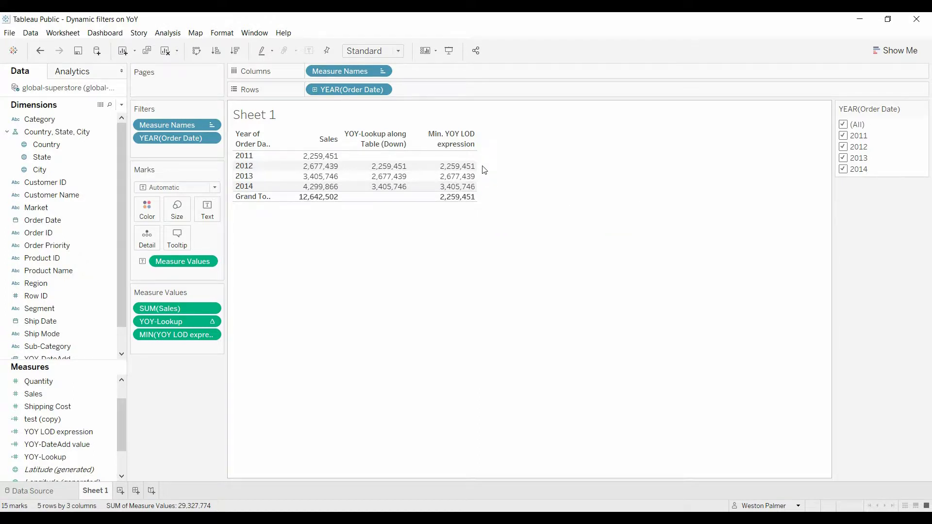
Step: Exclude 2013 from the order-year filter to compare the YOY-Lookup and YOY LOD expression columns, and include it again
mouse_move(406, 172)
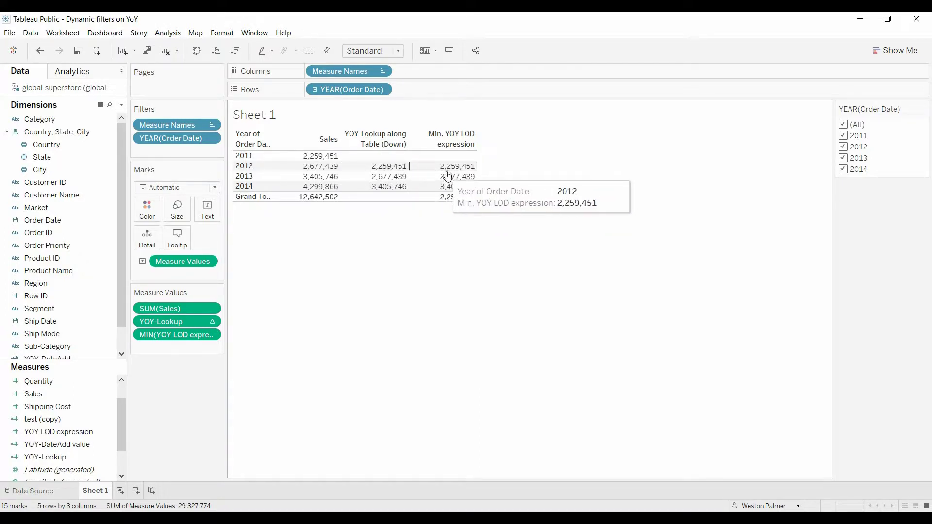
mouse_move(448, 185)
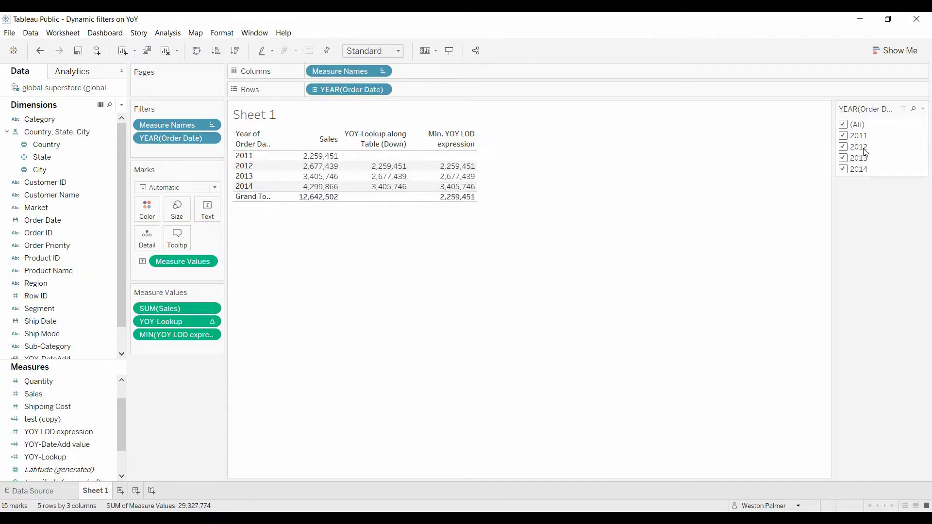
click(843, 159)
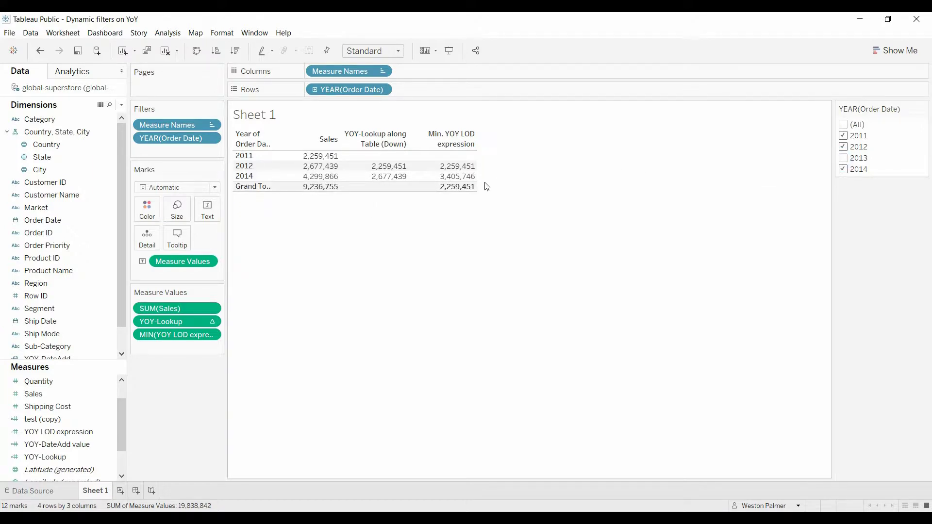
click(845, 158)
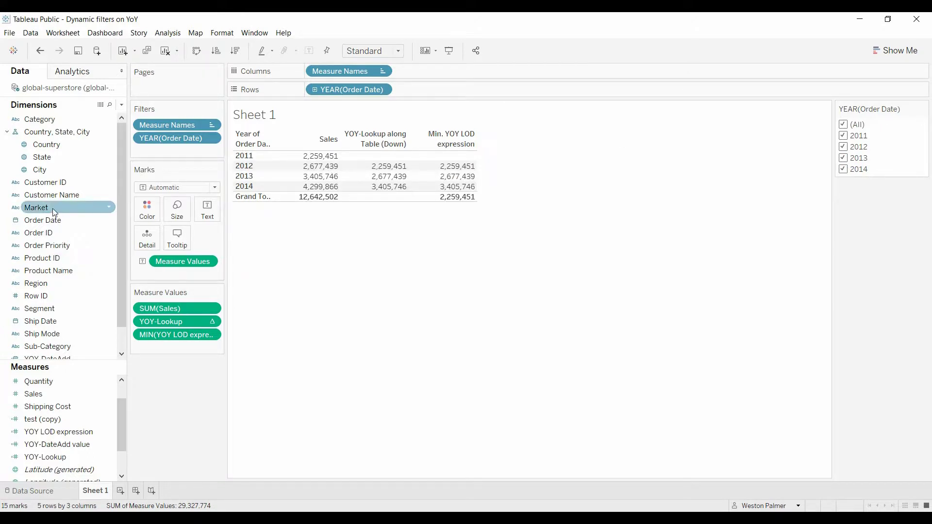
Step: Add the Market dimension to the rows after the order year
drag(52, 209, 451, 98)
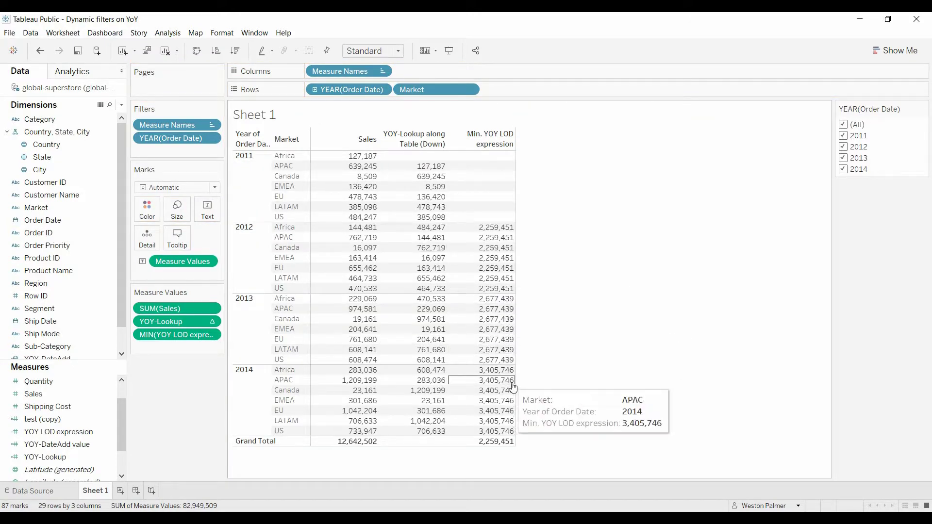
Step: In the YOY LOD expression's formula, insert "fixed market:" before the SUM in the 2014 branch
click(109, 432)
click(156, 247)
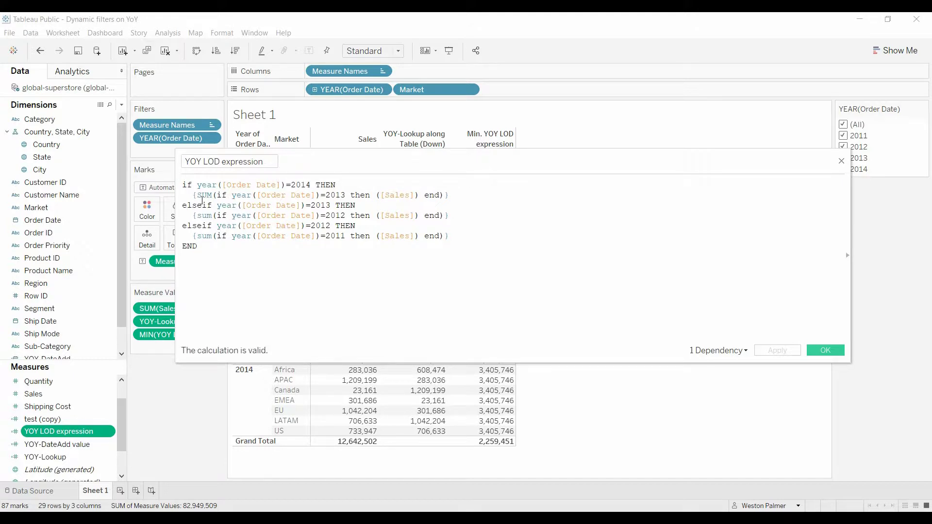
ctrl+scroll(202, 200, up, 4)
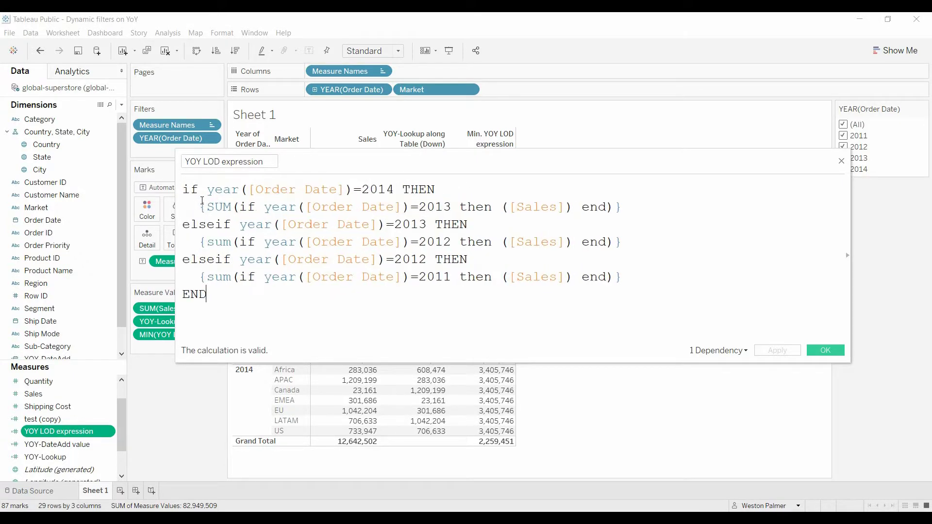
click(213, 210)
text(fixed )
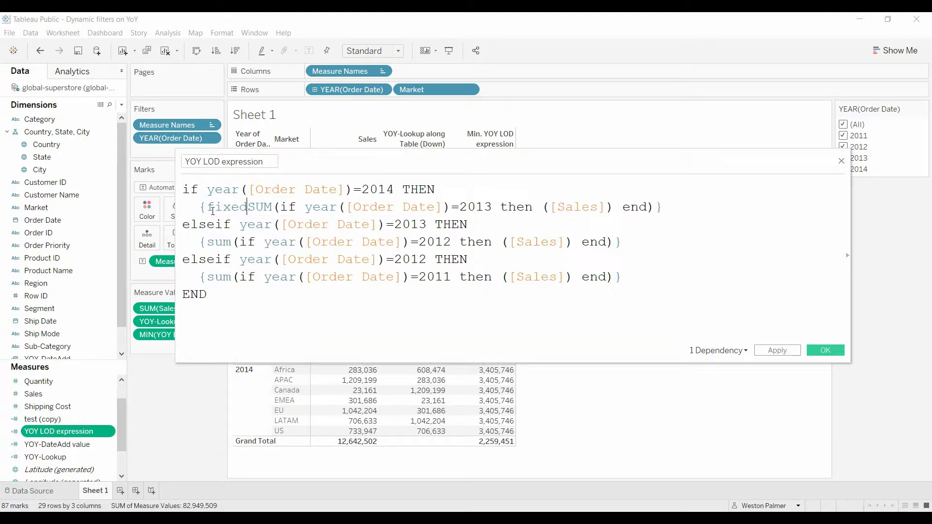
text(market)
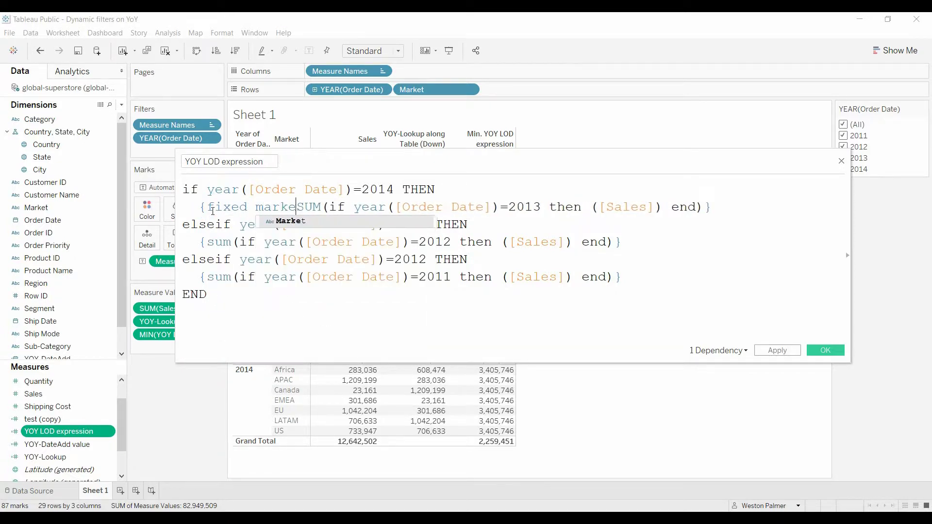
text(:)
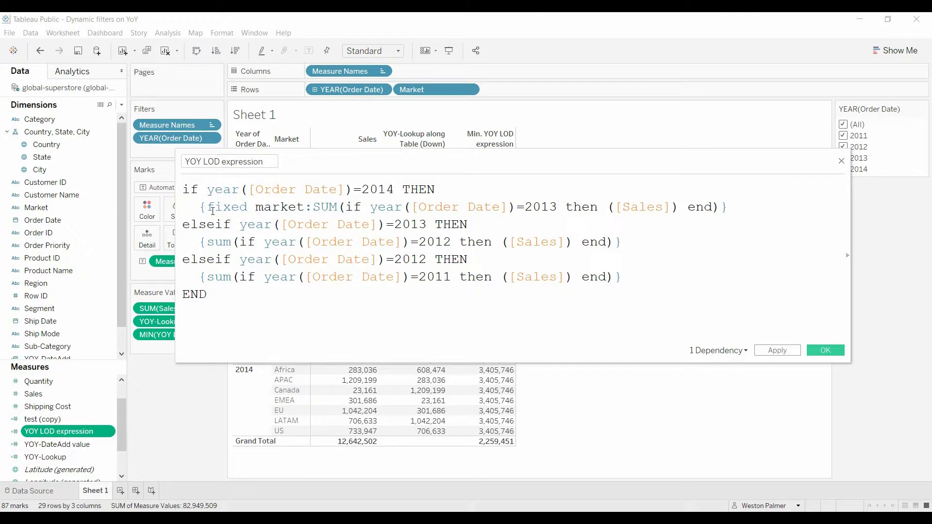
Step: Insert "fixed [Market]:" before the sum in the formula's 2013 branch
click(208, 243)
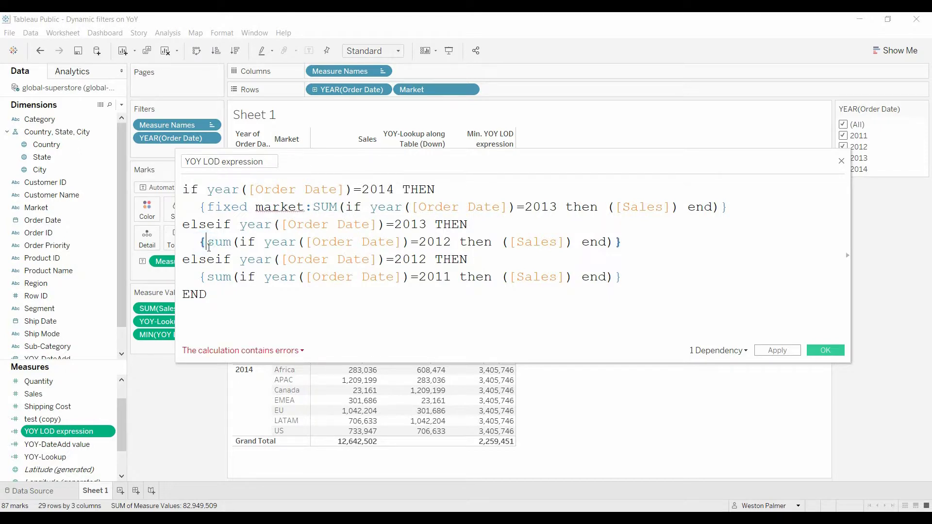
text(fixed)
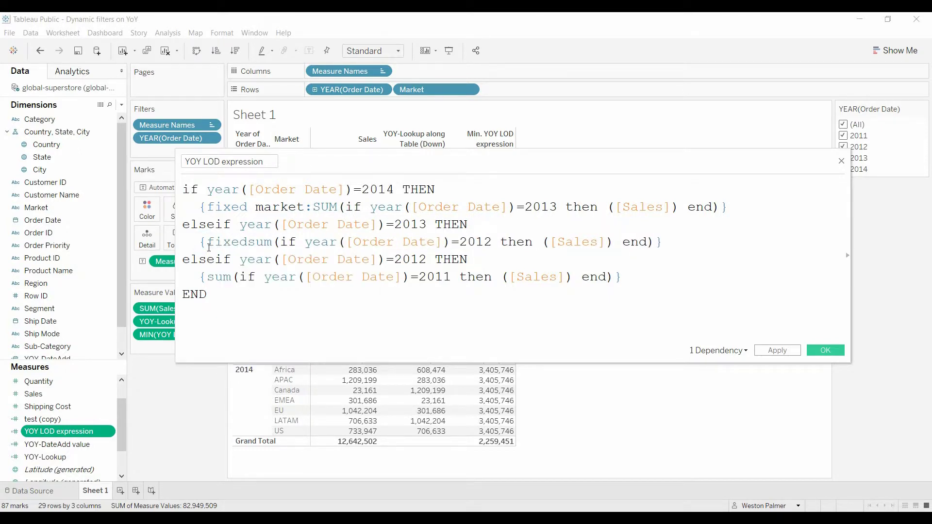
text( :)
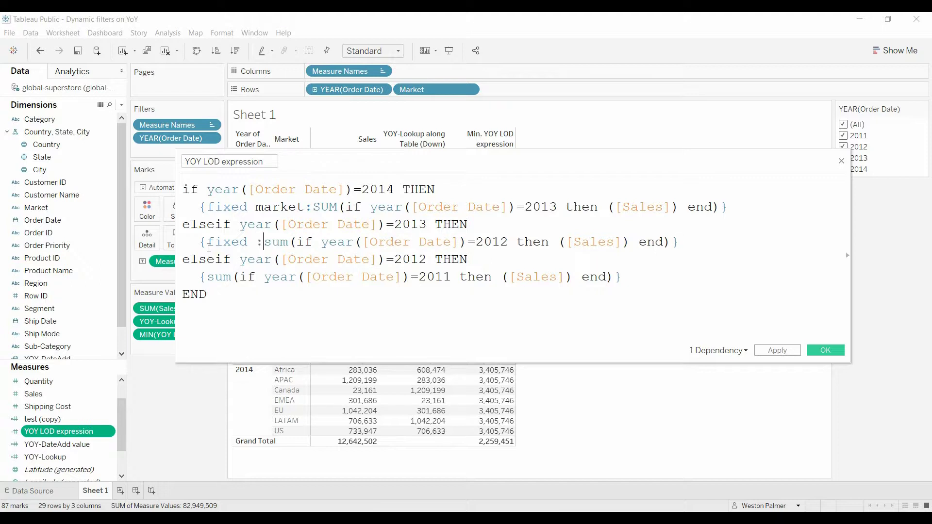
key(Left)
text(ma)
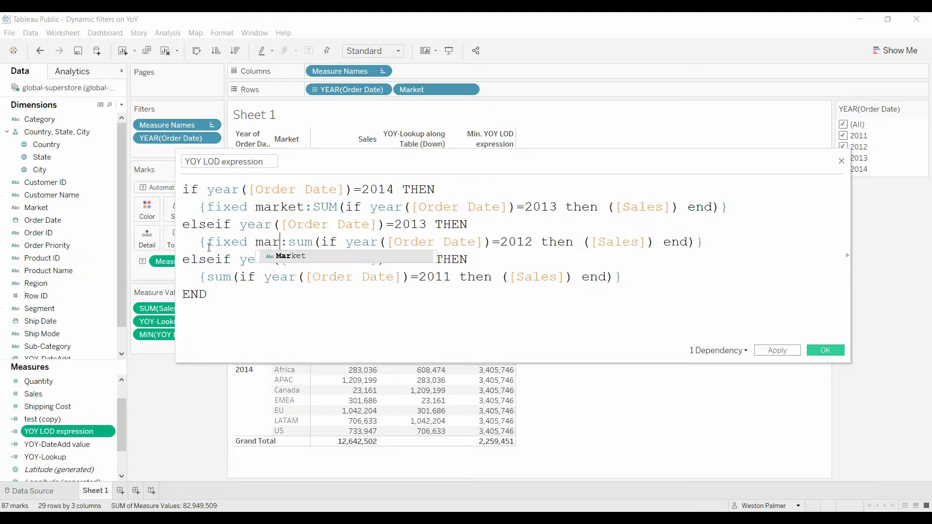
key(Return)
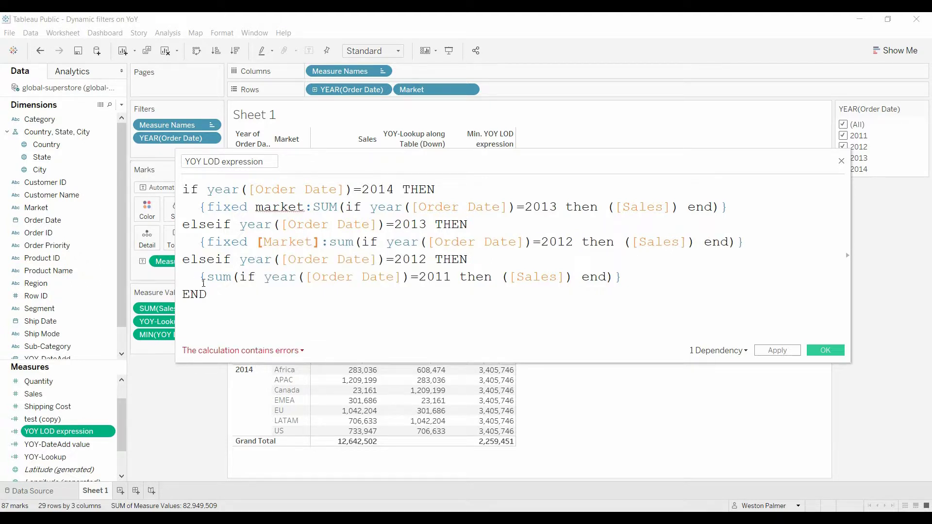
Step: Insert "fixed [Market]:" before the sum in the formula's 2012 branch
click(213, 286)
text(fixed)
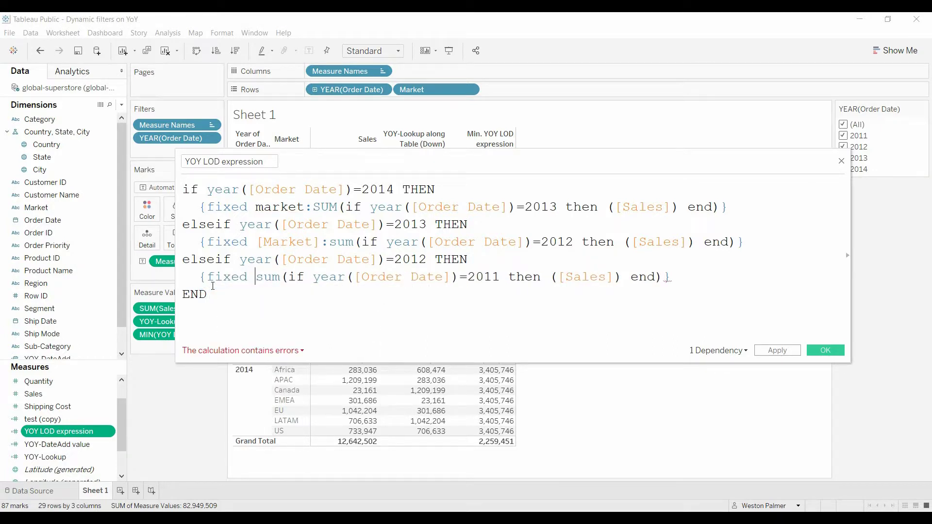
text( :)
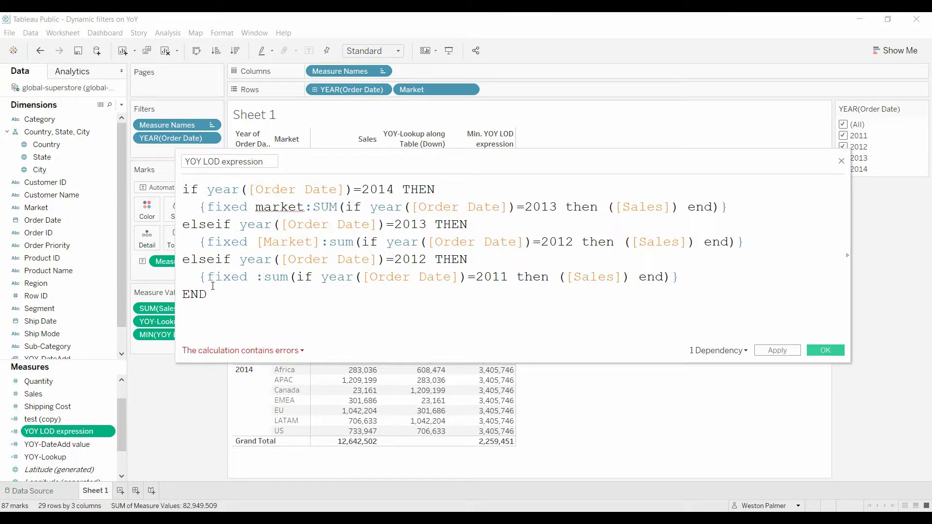
key(Left)
text(masr)
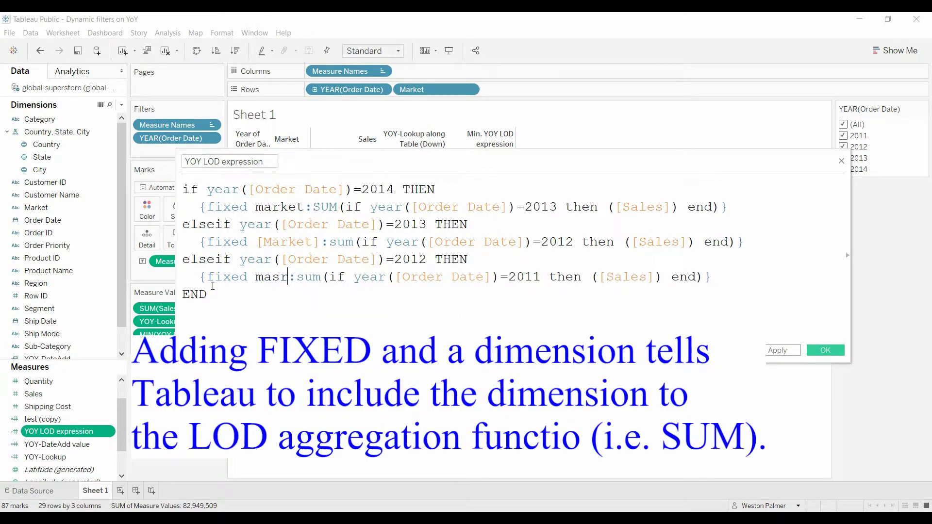
key(BackSpace)
key(BackSpace)
text(rk)
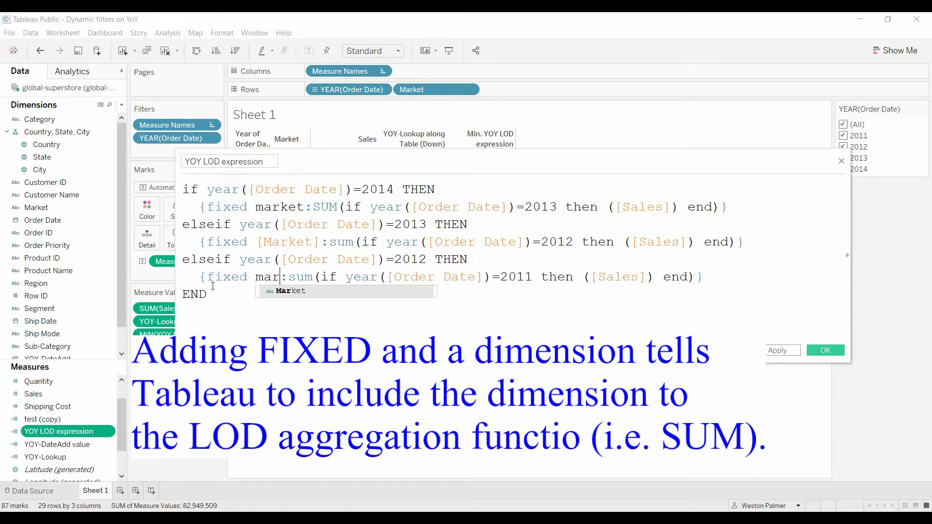
key(Return)
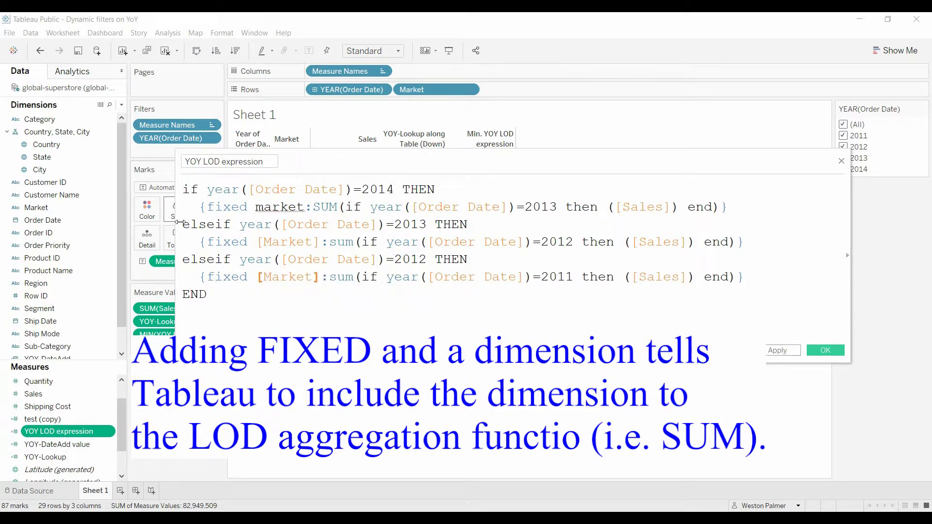
Step: Replace the undefined market reference in the formula's 2014 branch with the [Market] field and save the calculation
click(258, 207)
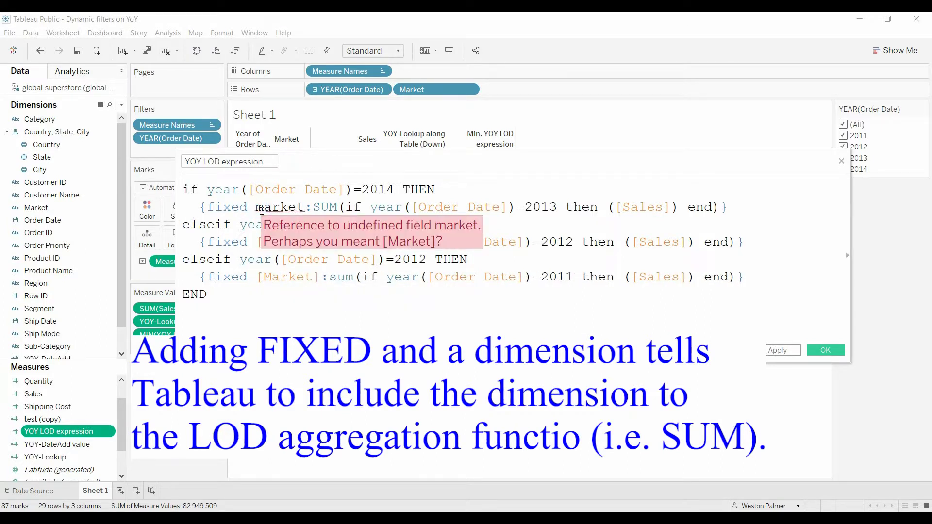
text({)
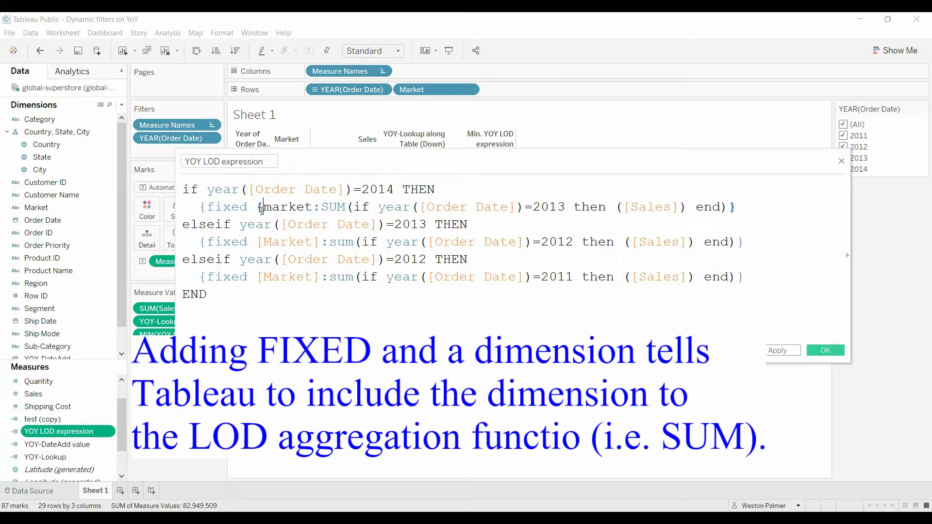
click(314, 208)
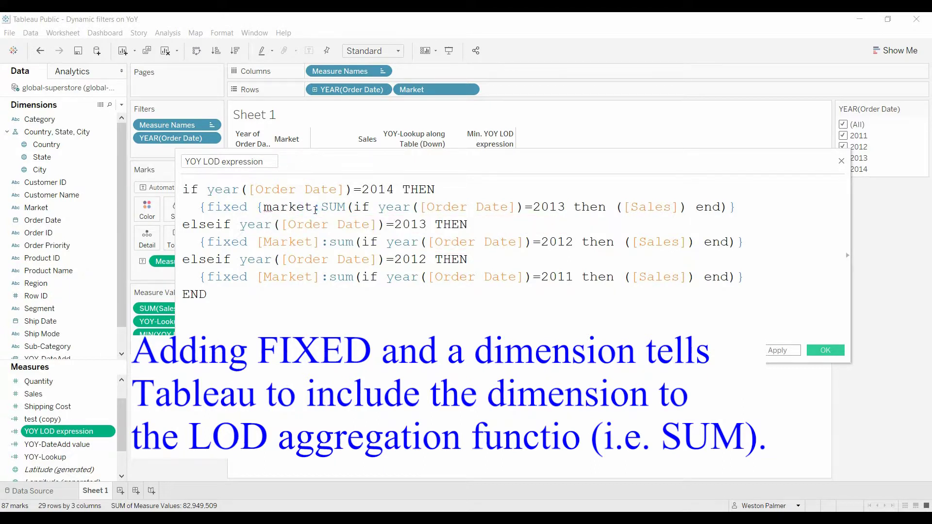
text(])
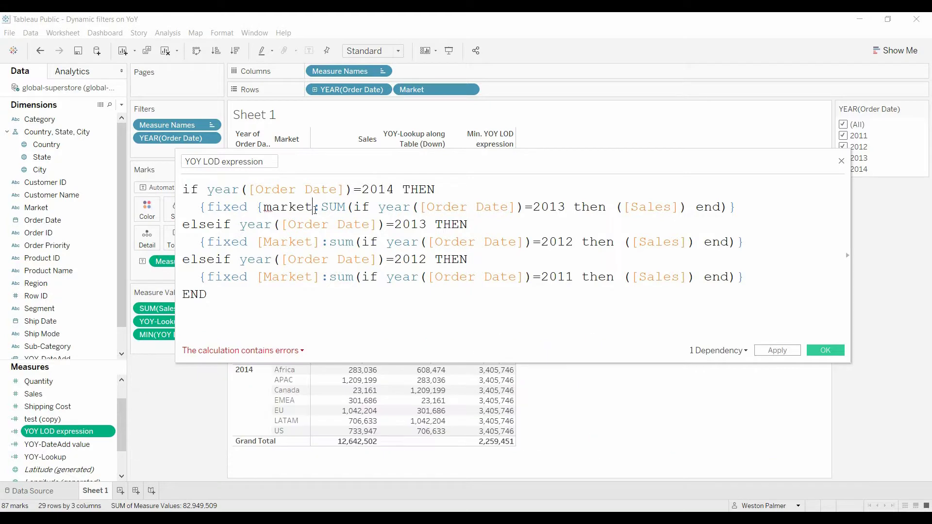
click(267, 210)
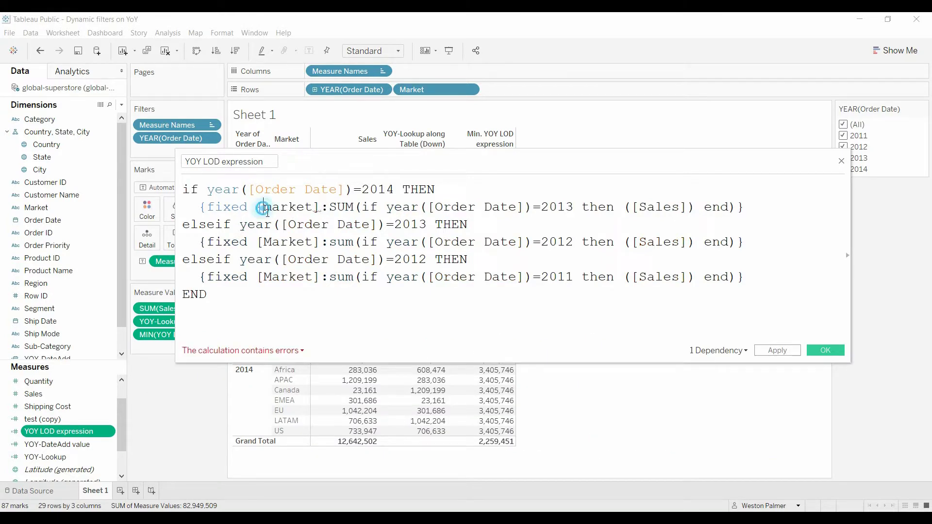
key(BackSpace)
text([)
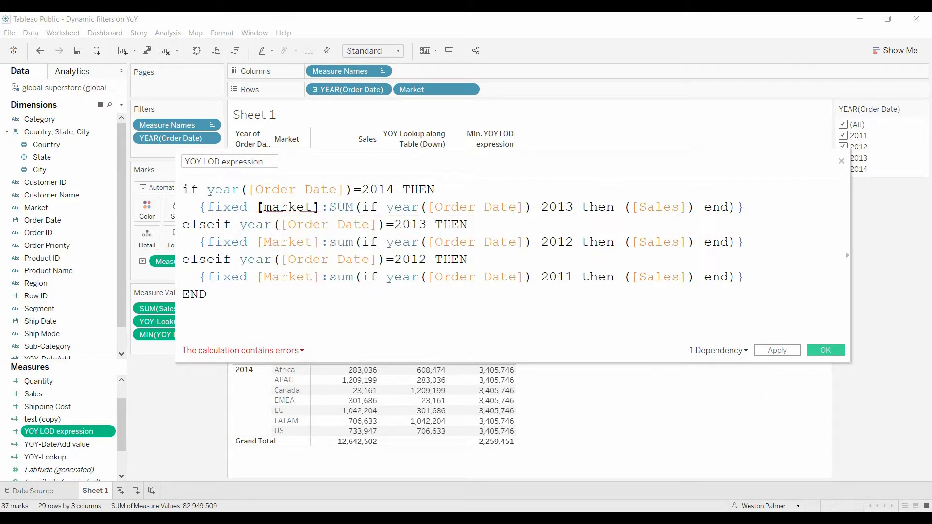
drag(322, 210, 262, 215)
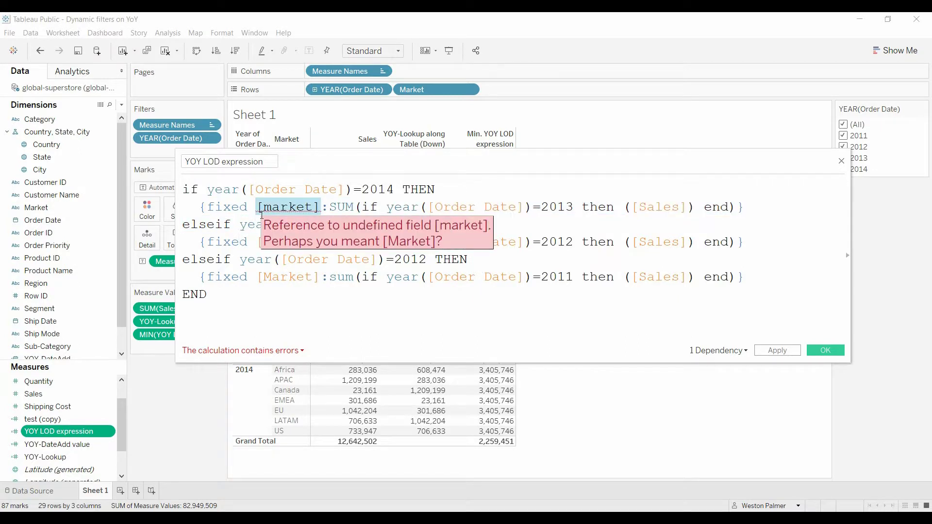
text(mar)
key(Return)
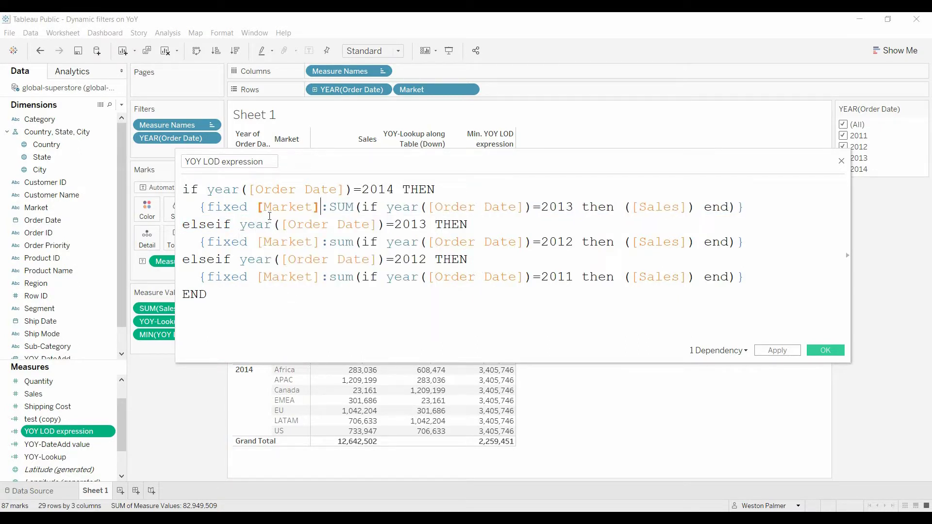
click(828, 350)
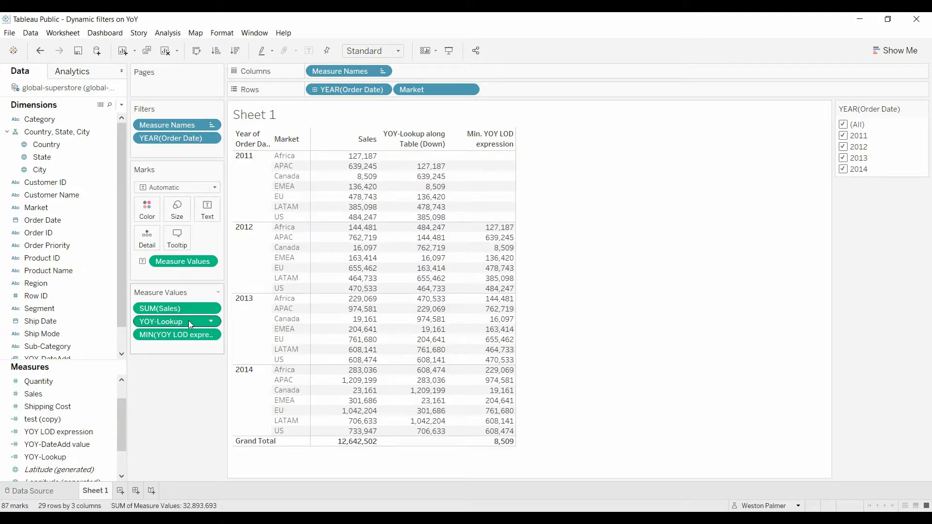
Step: Remove YOY-Lookup from the measure values, leaving Sales and the YOY LOD expression in the table
drag(189, 320, 157, 453)
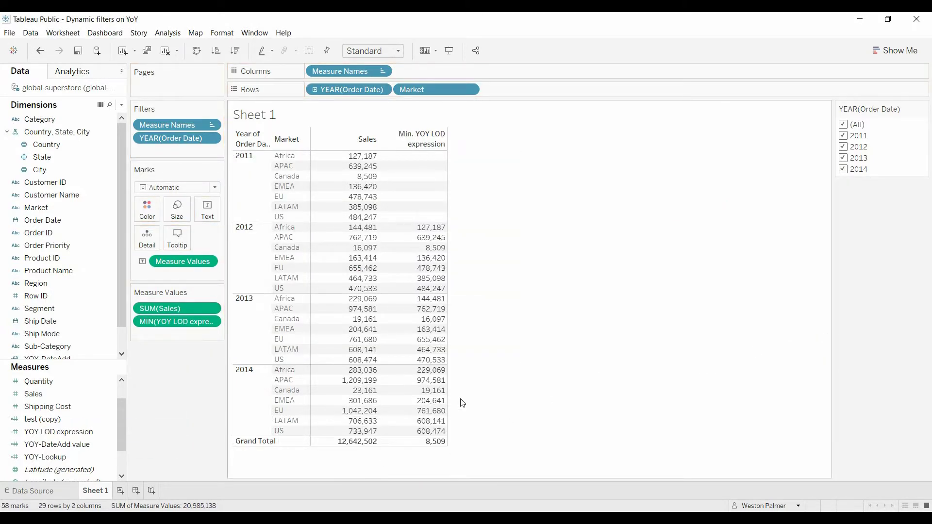
mouse_move(446, 415)
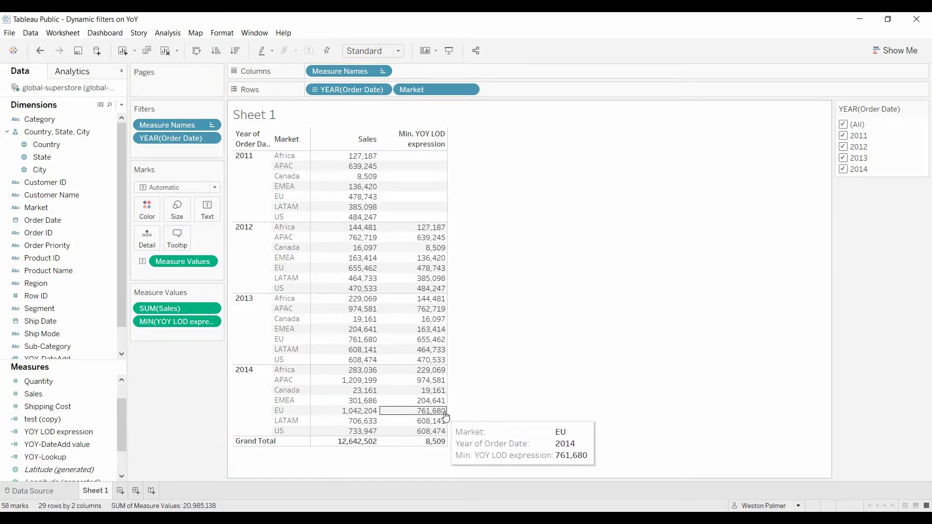
mouse_move(367, 344)
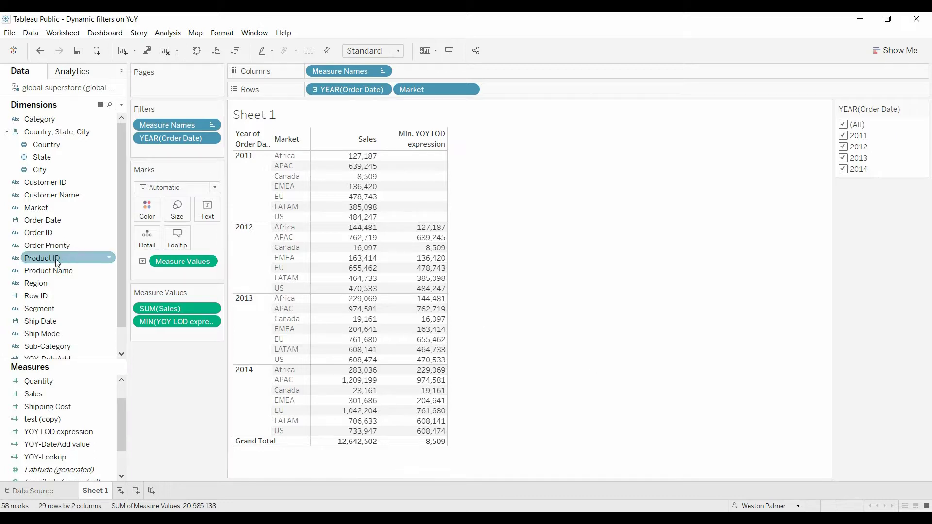
Step: Add Segment as a filter with all values selected and show its filter control on the sheet
drag(33, 313, 144, 152)
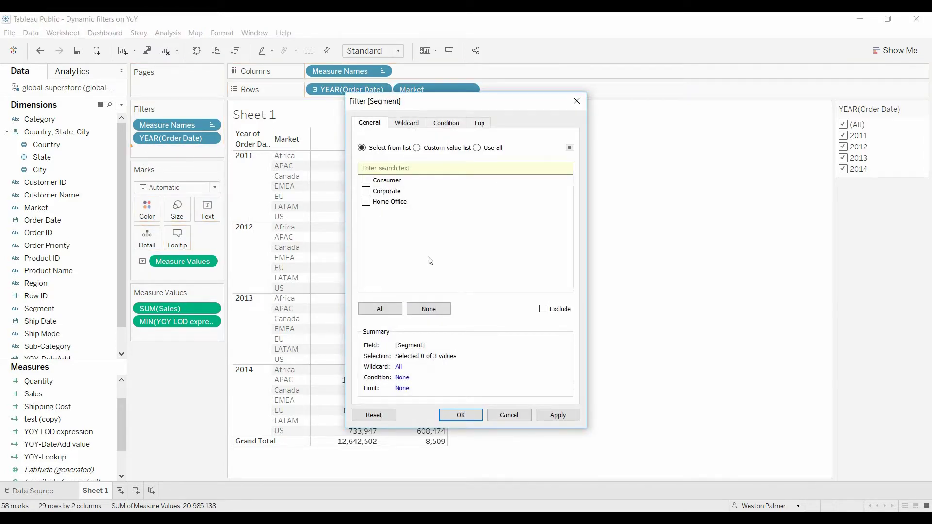
click(381, 309)
click(464, 416)
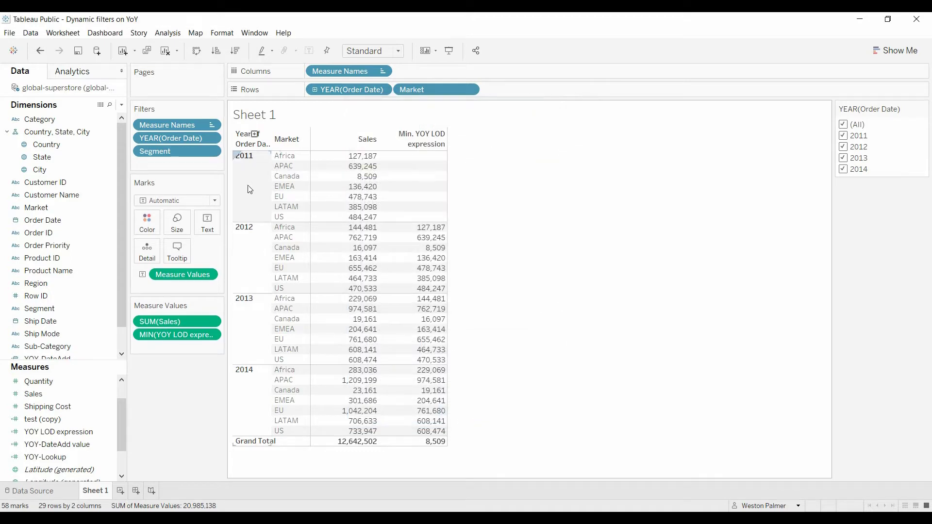
click(212, 151)
click(206, 180)
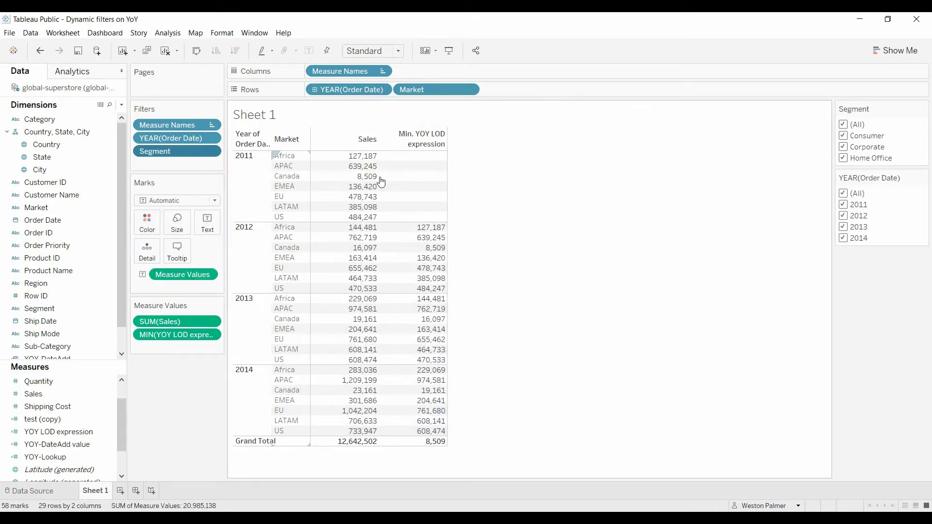
Step: Exclude Corporate from the Segment filter and add that filter to the context
click(845, 150)
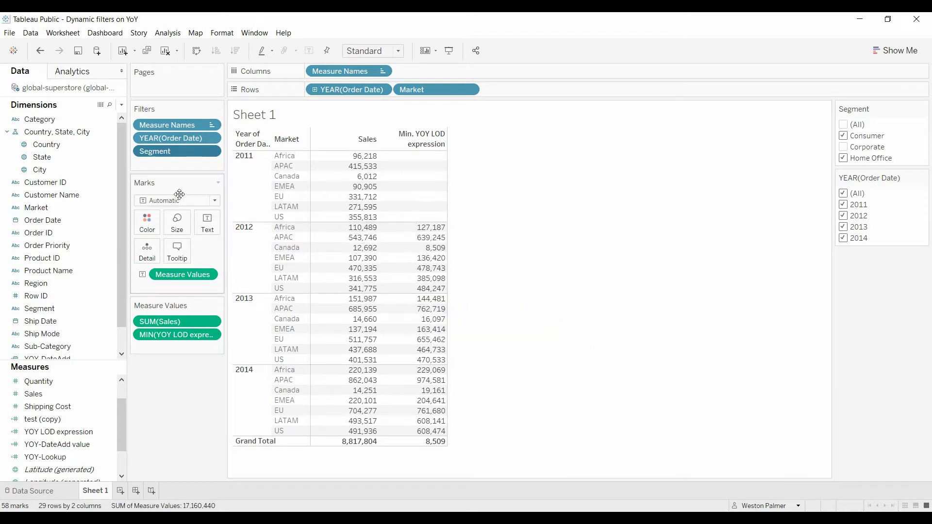
click(212, 152)
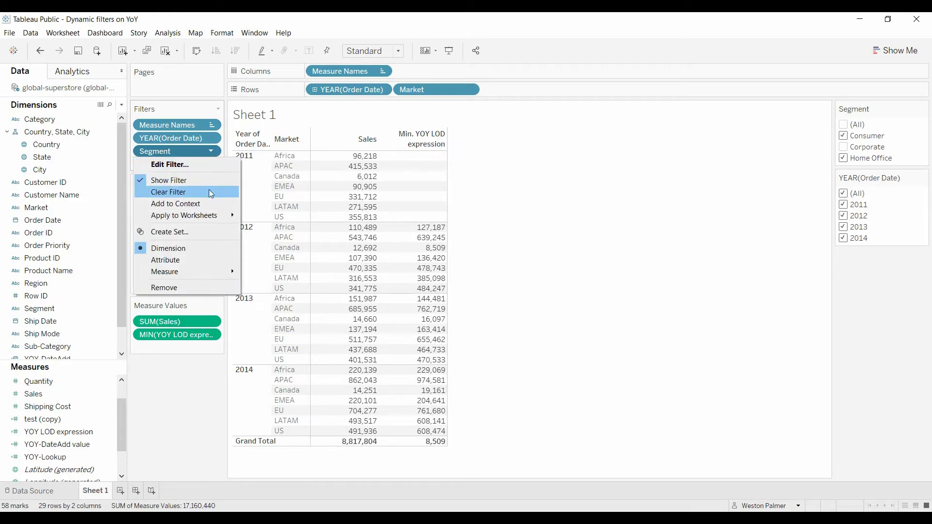
click(206, 204)
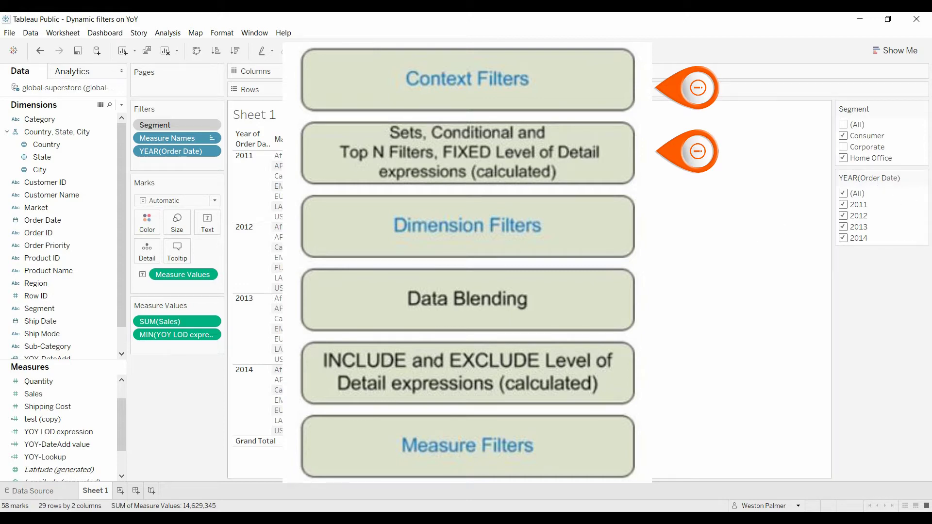
Step: Exclude 2013 from the order-year filter to check the YOY LOD expression with the Segment context filter
mouse_move(439, 376)
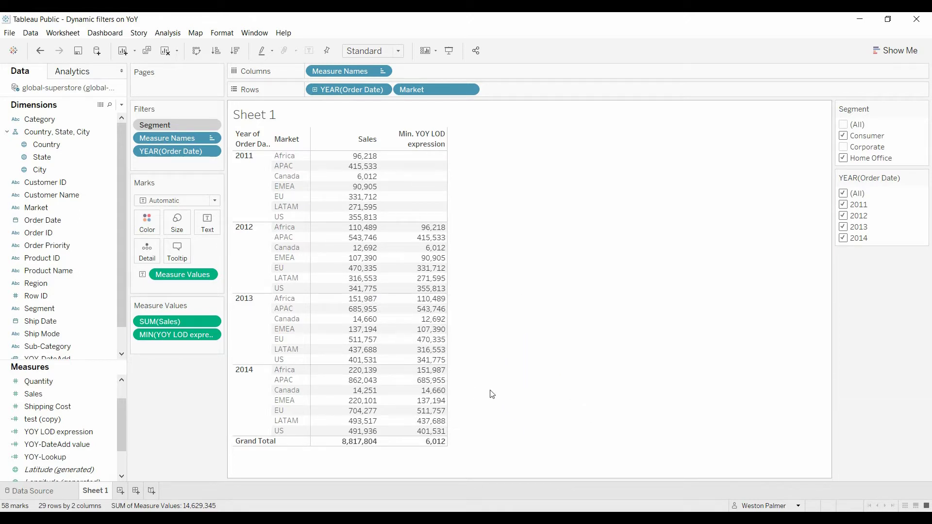
click(843, 227)
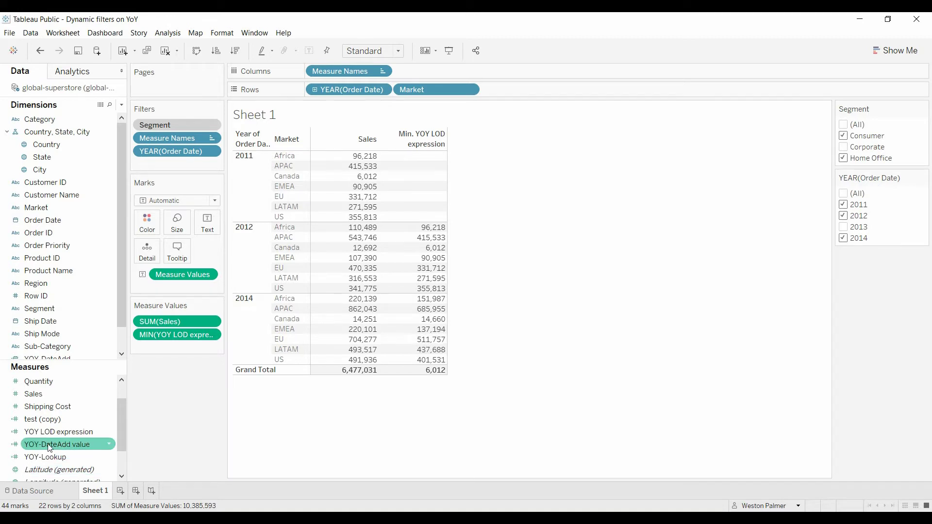
Step: Open the YOY LOD expression's formula, enlarge its text to review the branches fixed by Market, and close it
right_click(109, 432)
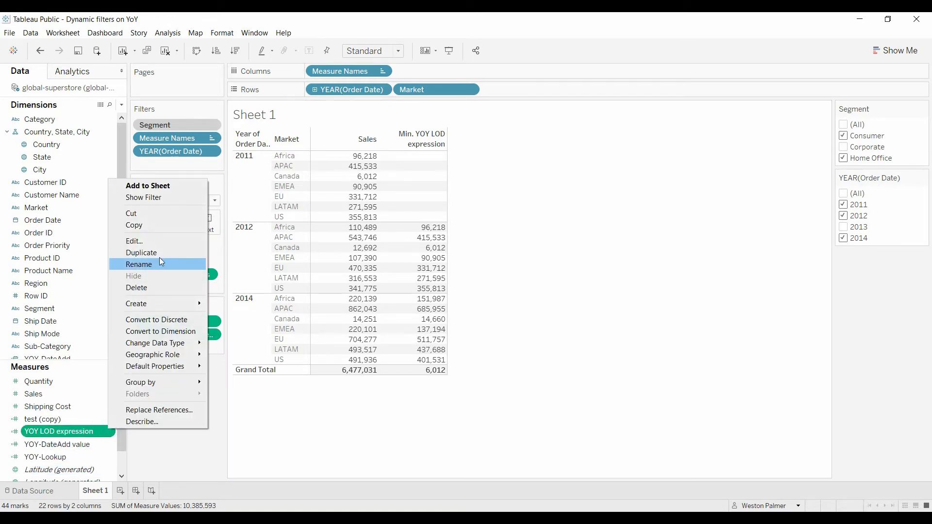
click(171, 242)
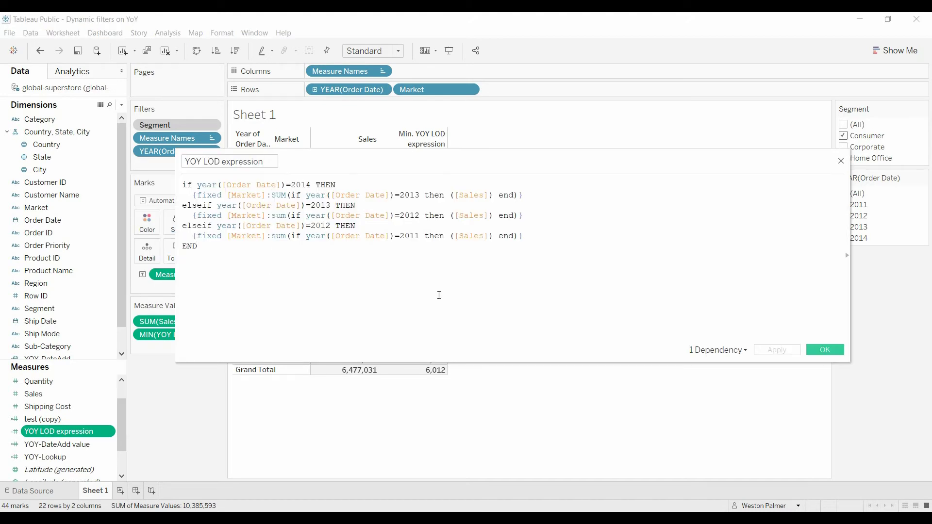
scroll(439, 295, up, 6)
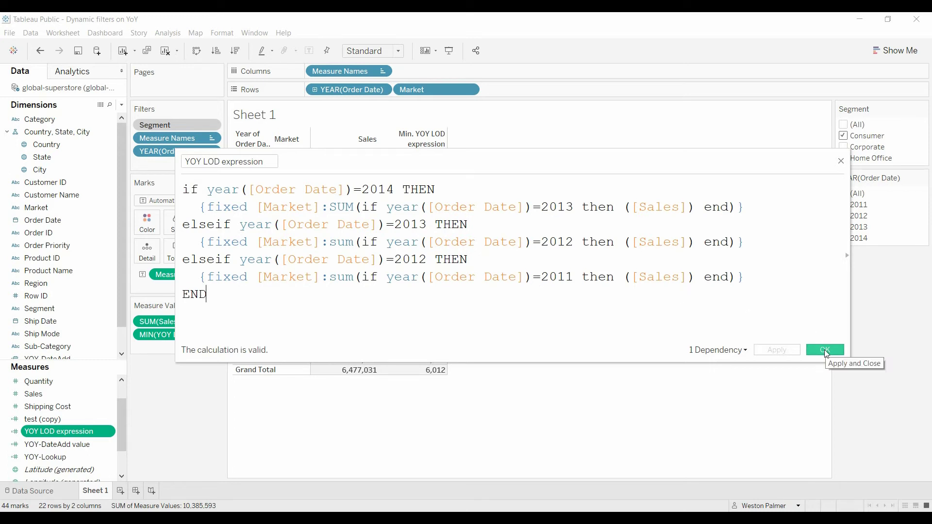
click(824, 349)
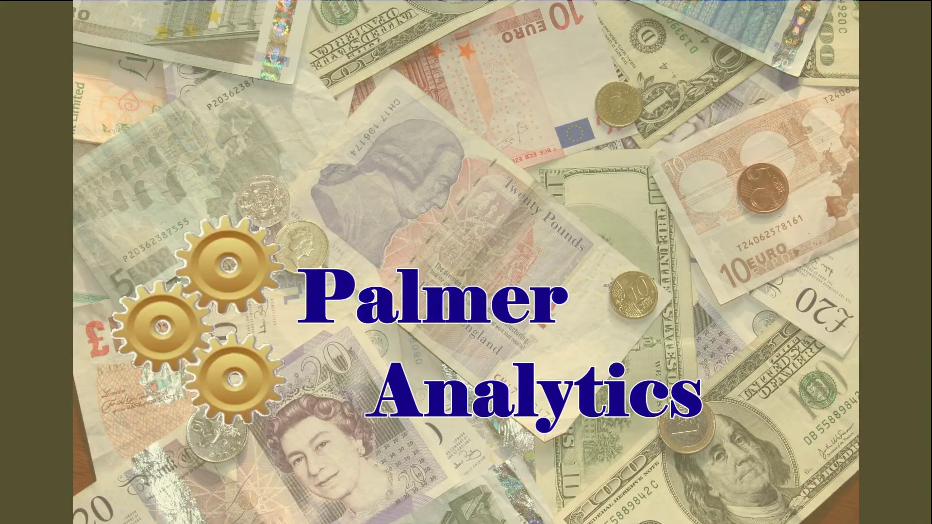